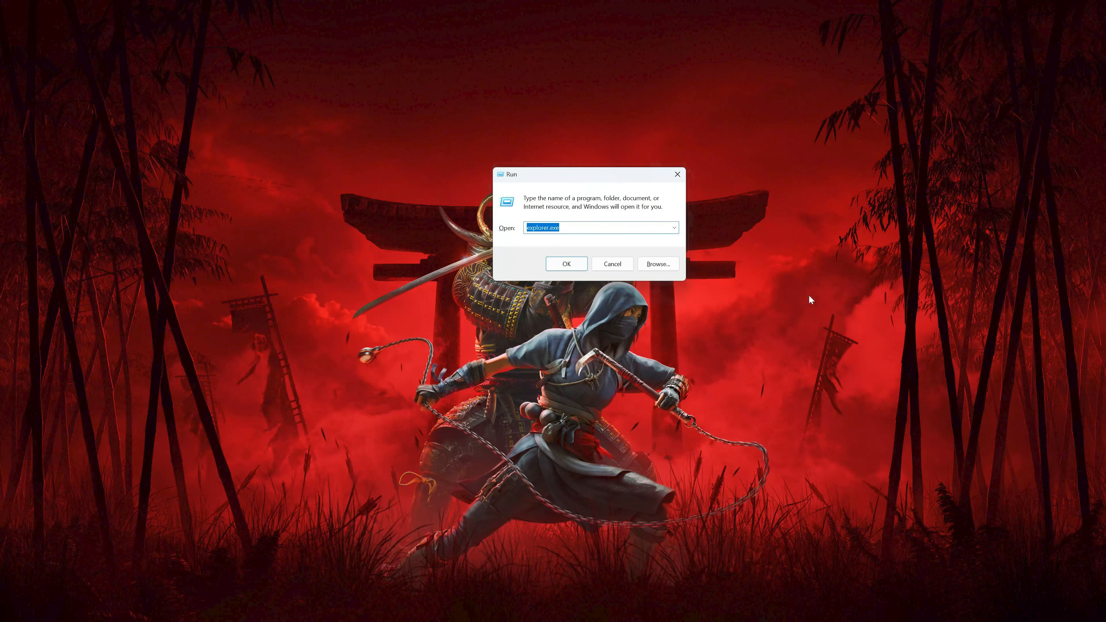
- Launch Device Manager with devmgmt.msc, reposition its window towards the screen centre, and expand the Display adapters category
text(devmgmt.msc)
click(556, 268)
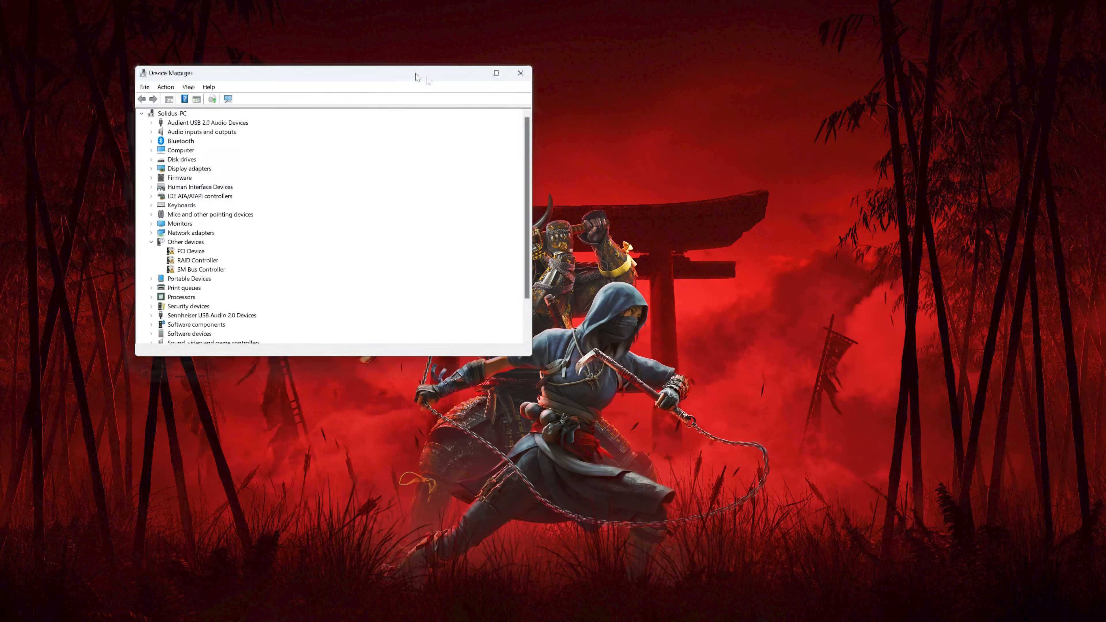
drag(417, 77, 617, 126)
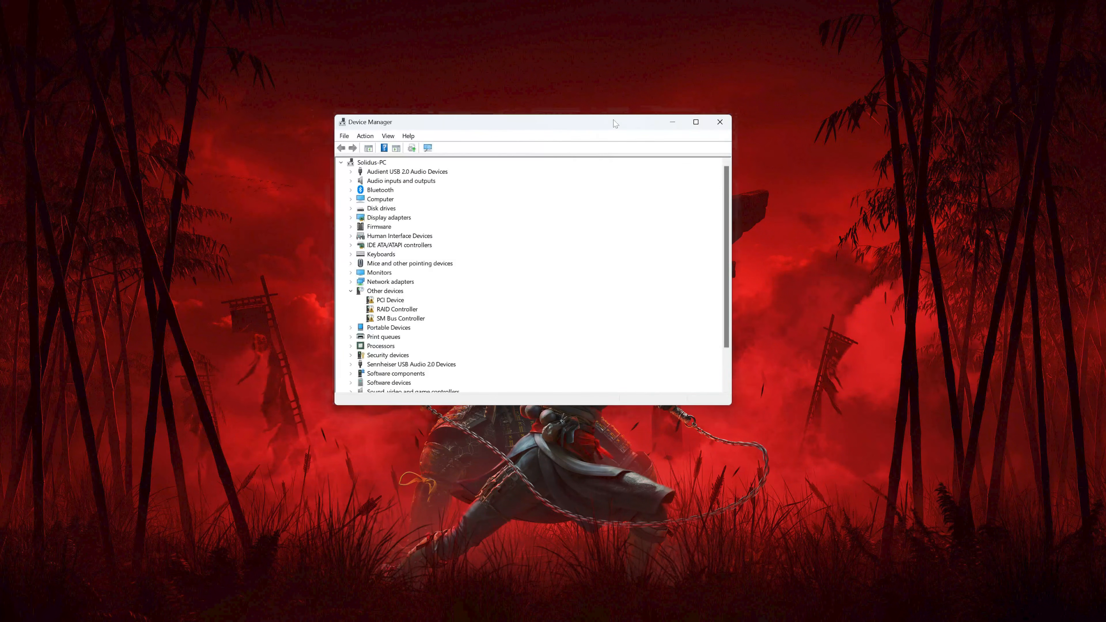
click(387, 218)
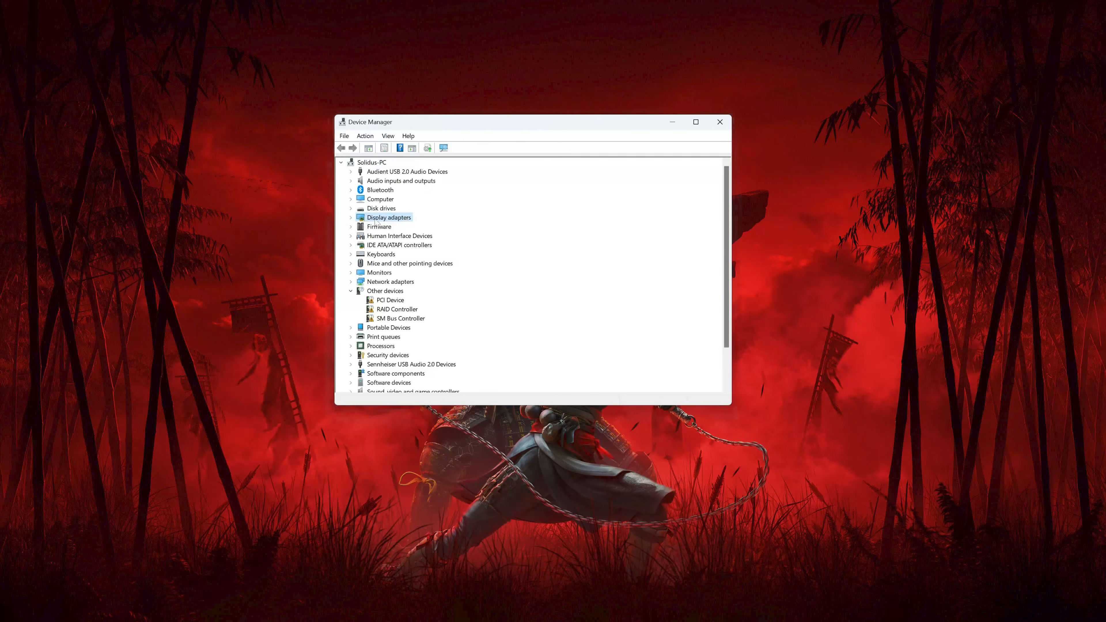
click(351, 218)
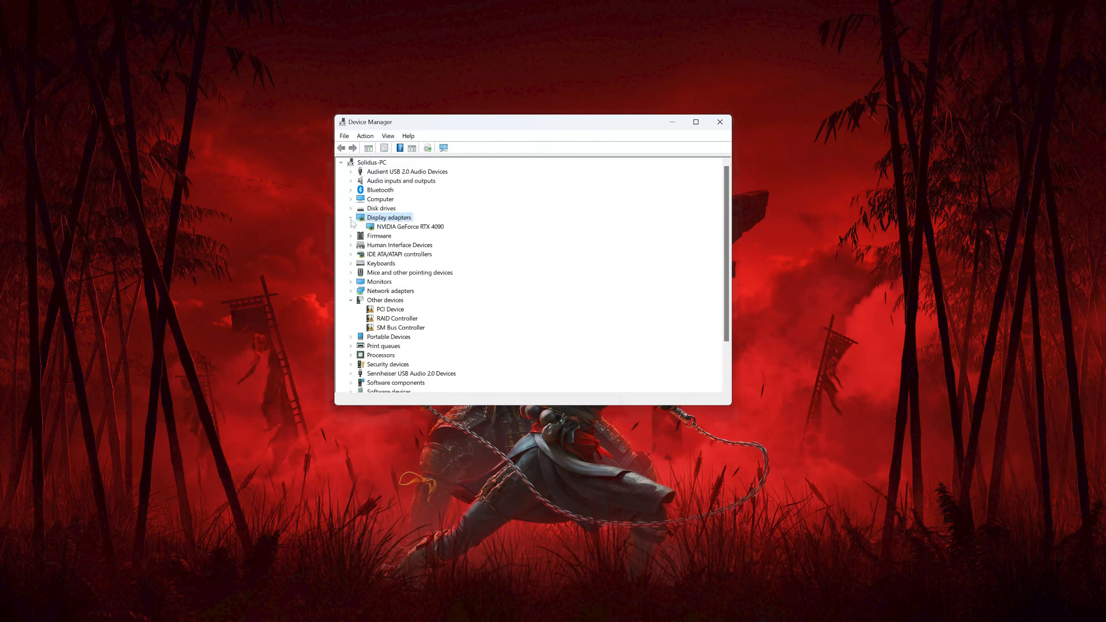
- Open the driver properties of the NVIDIA GeForce RTX 4090 display adapter
click(388, 228)
right_click(389, 229)
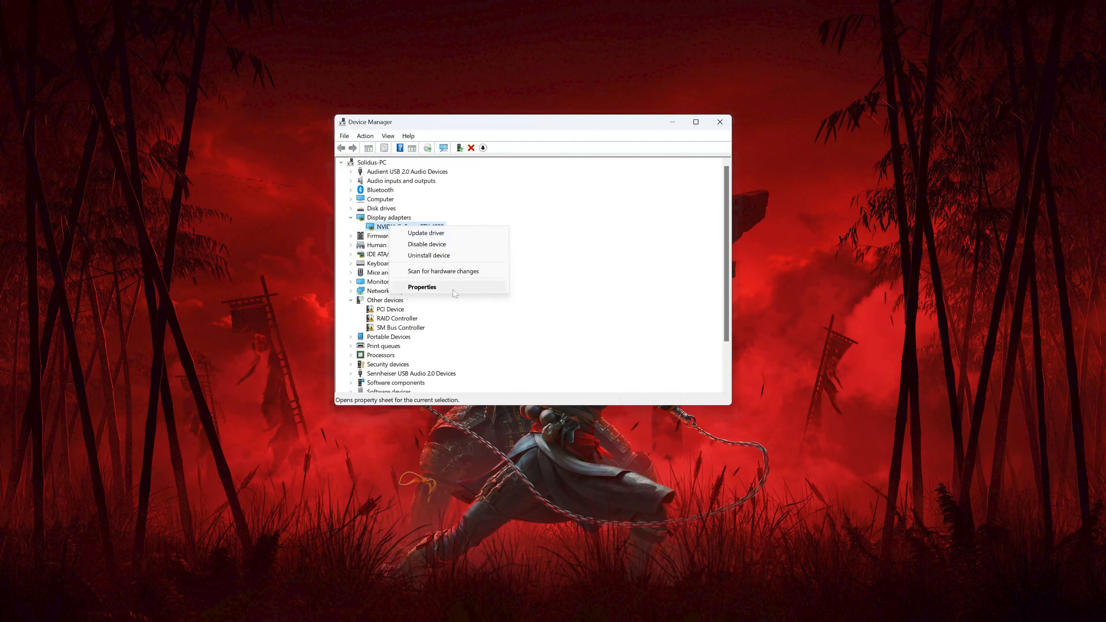
click(476, 287)
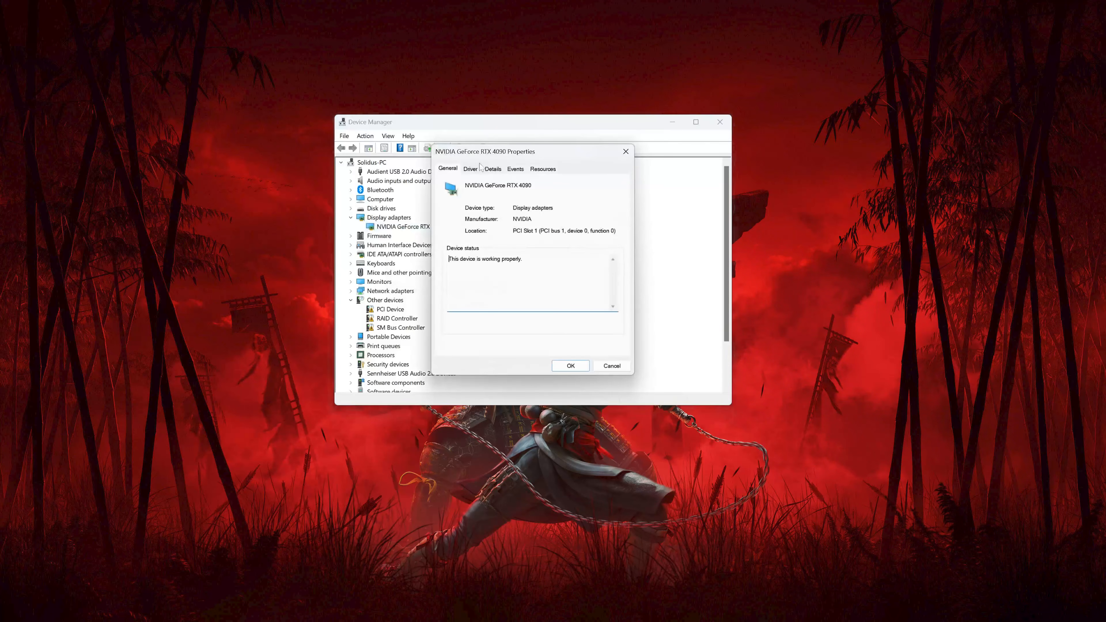
click(476, 172)
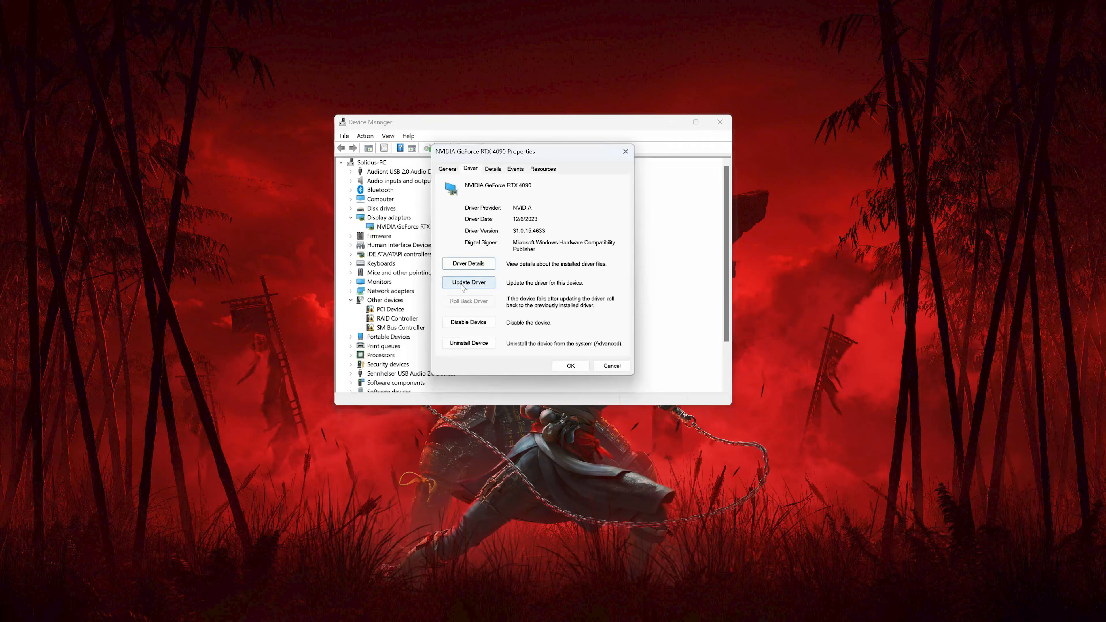
- Search automatically for an updated graphics card driver, and extend the check for updates to Windows Update
click(462, 285)
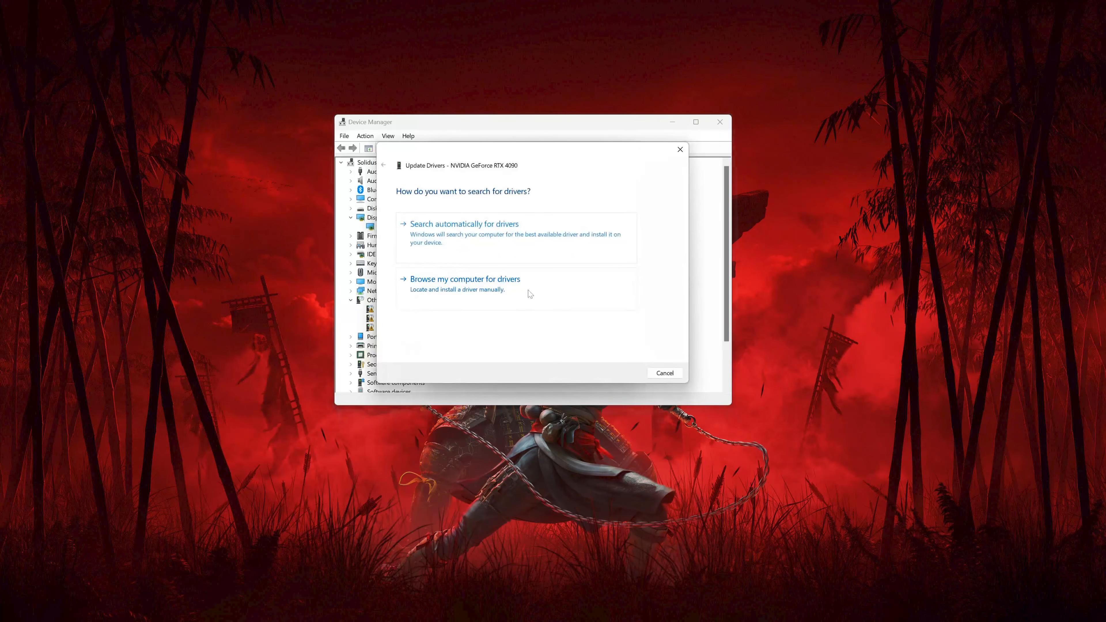
click(528, 243)
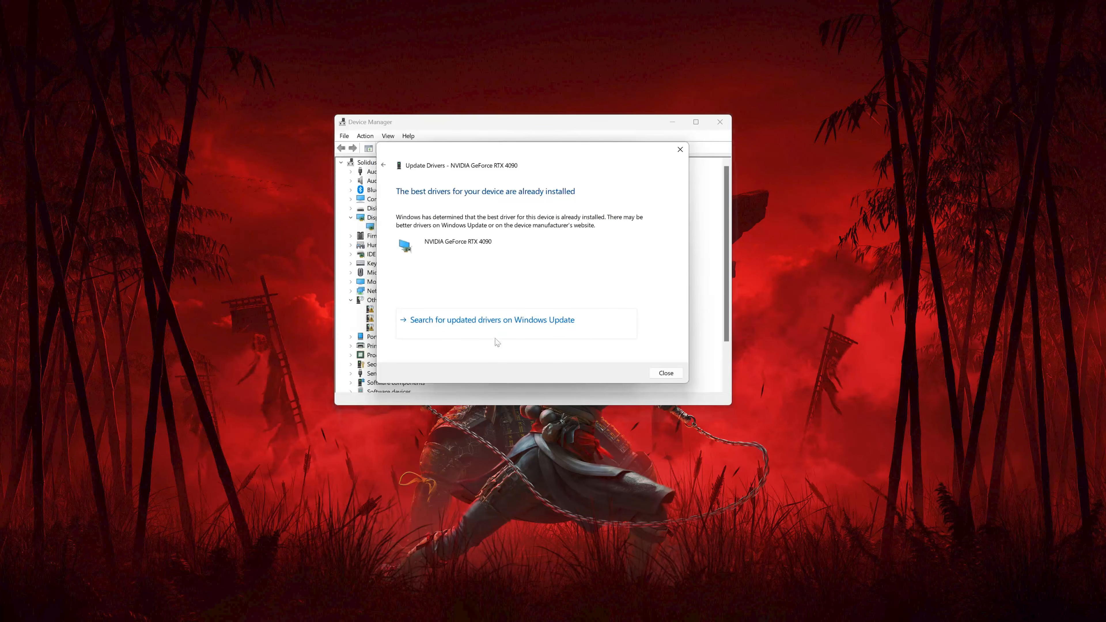
click(518, 320)
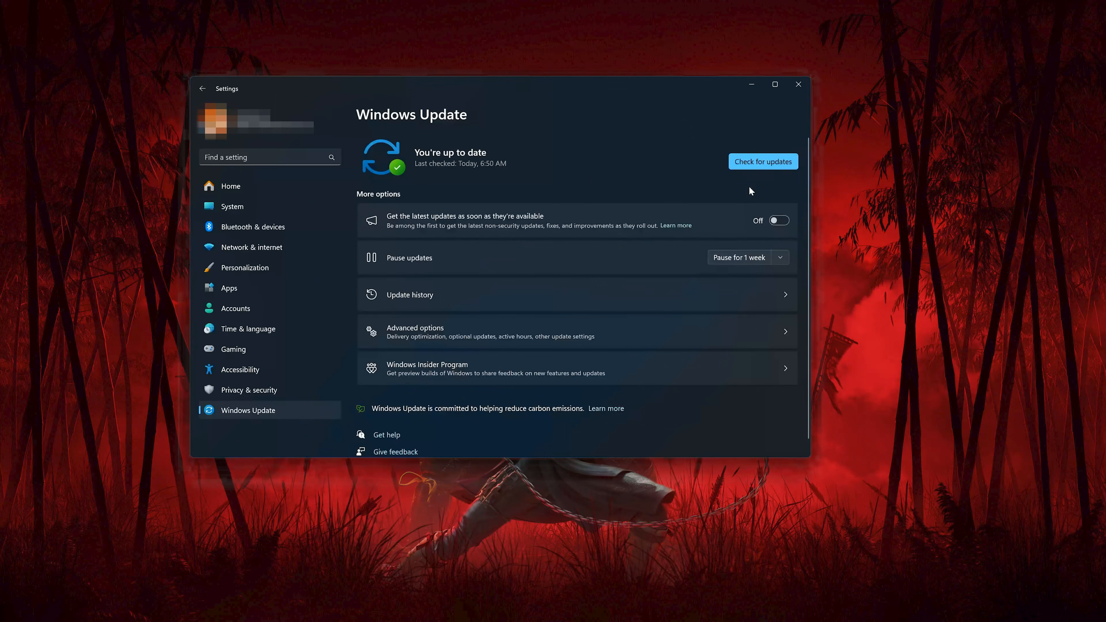
click(752, 169)
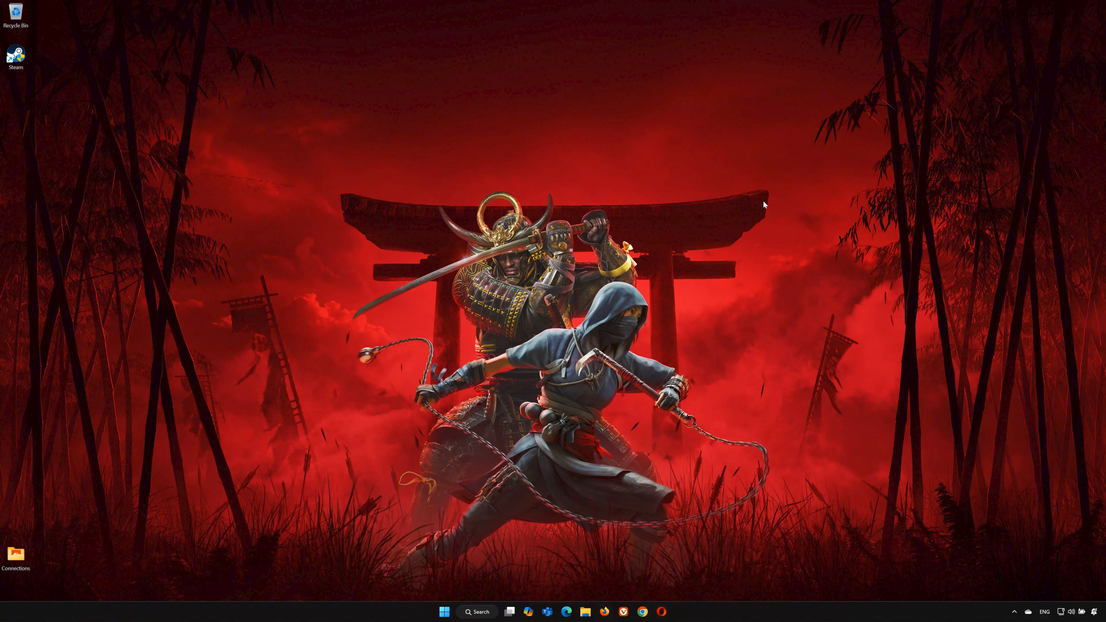
- Switch to Firefox and search Google for "nvidia app"
click(606, 614)
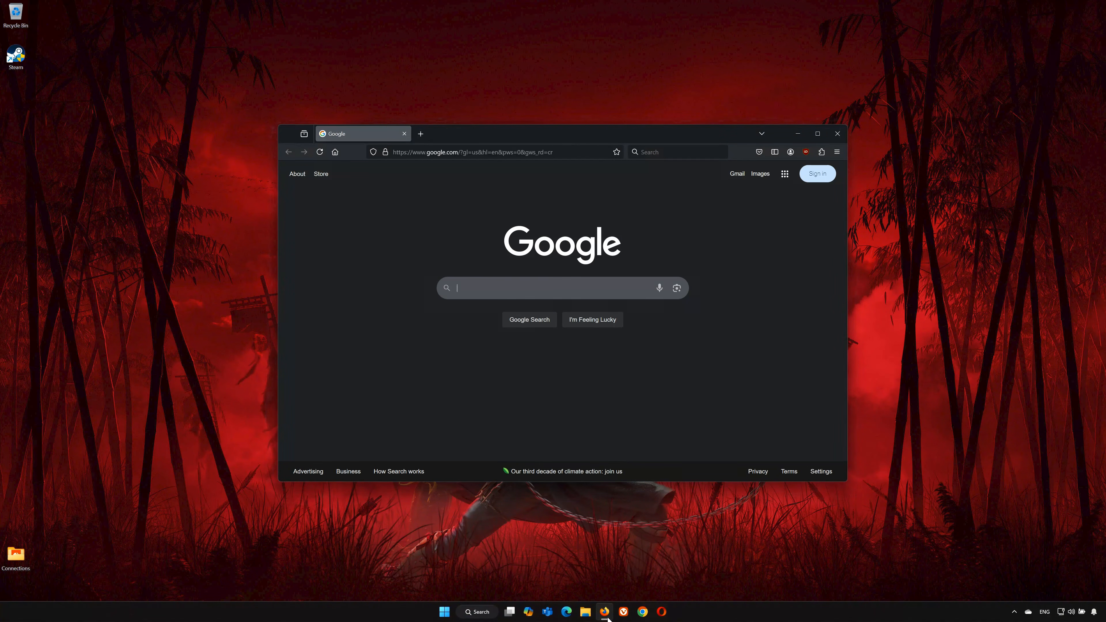
click(508, 289)
text(nvidia app)
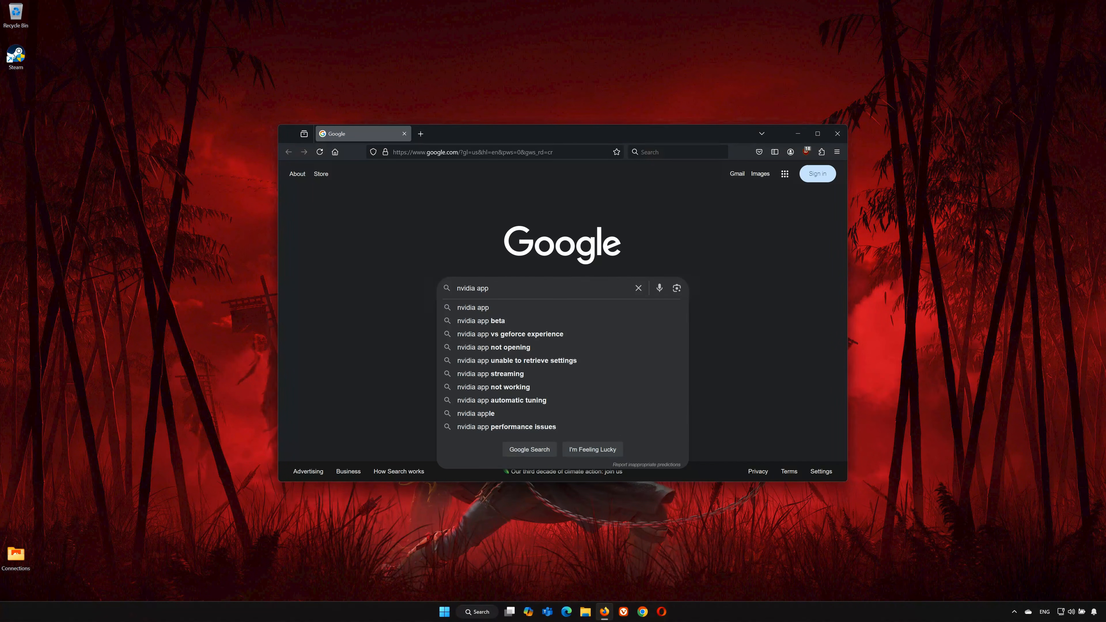
key(Return)
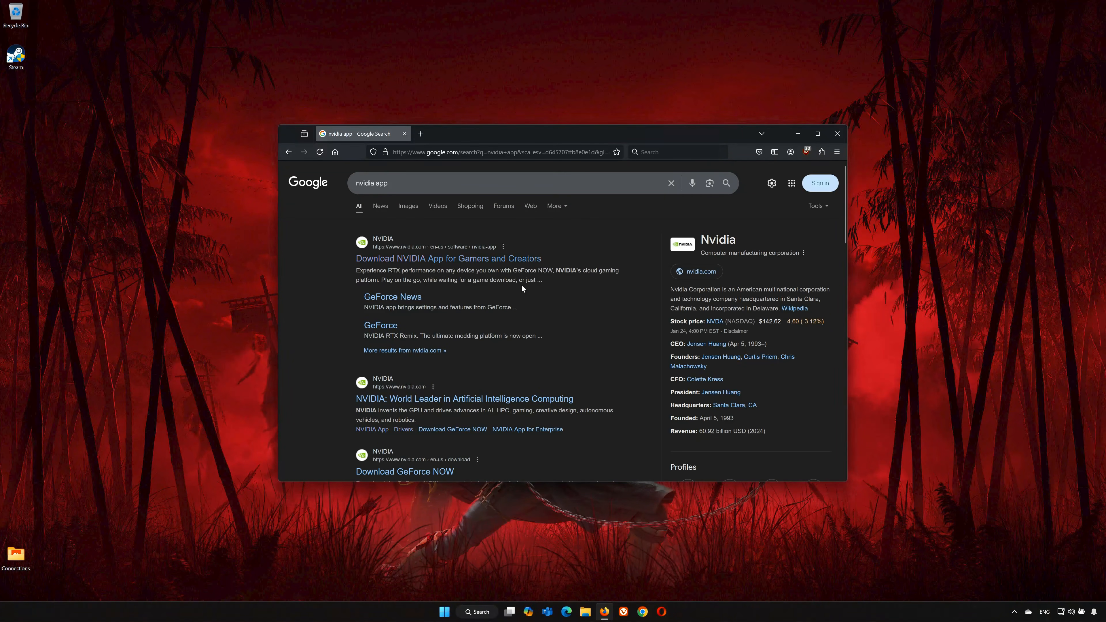
- Download the NVIDIA App installer from NVIDIA's official page and close the browser
click(443, 262)
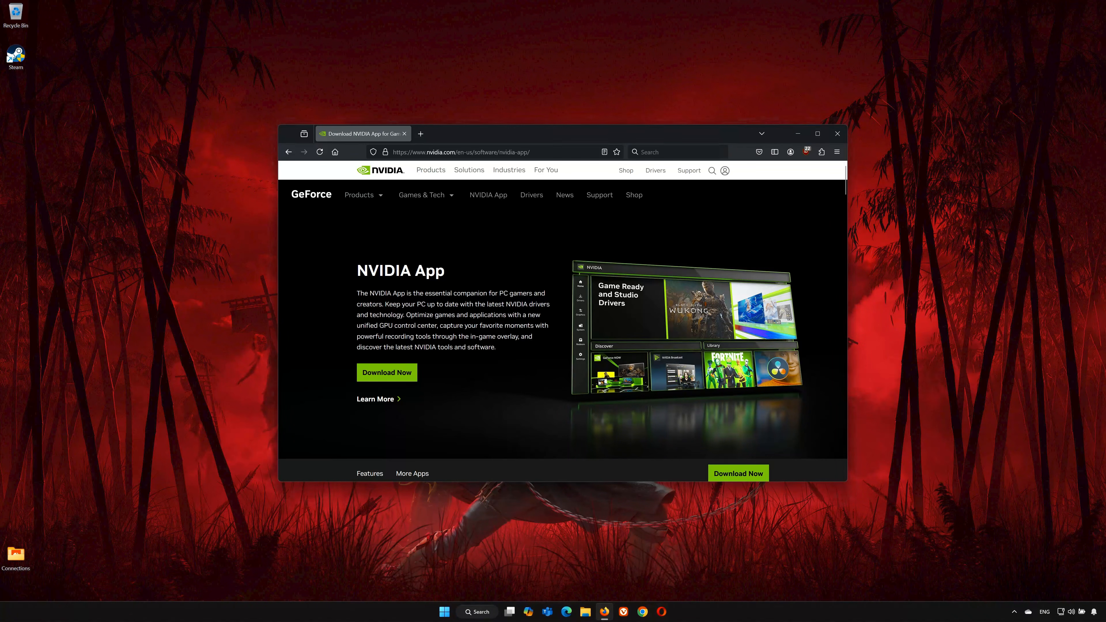
click(387, 373)
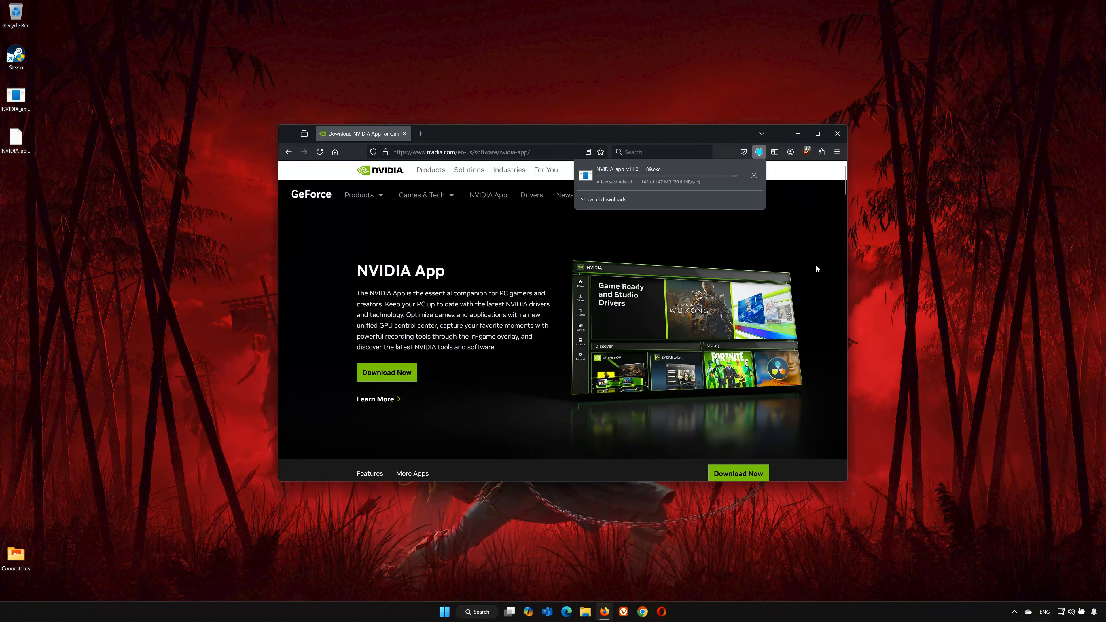
click(841, 135)
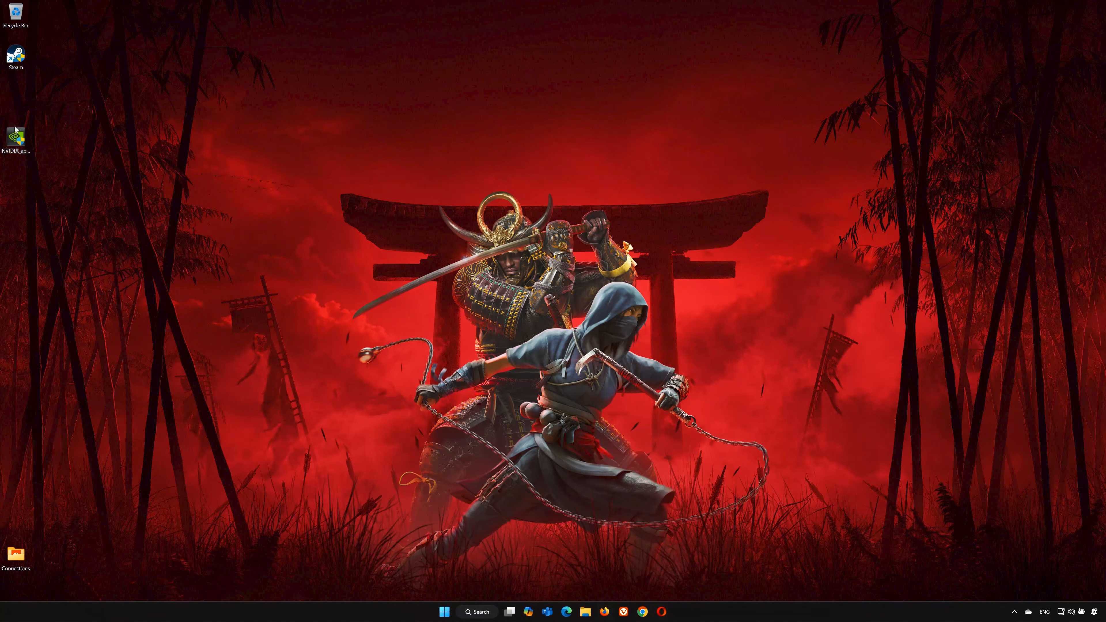
- Run the downloaded NVIDIA App installer with administrator approval, accept its licence terms, and dismiss the release highlights
click(18, 144)
click(18, 144)
double_click(18, 144)
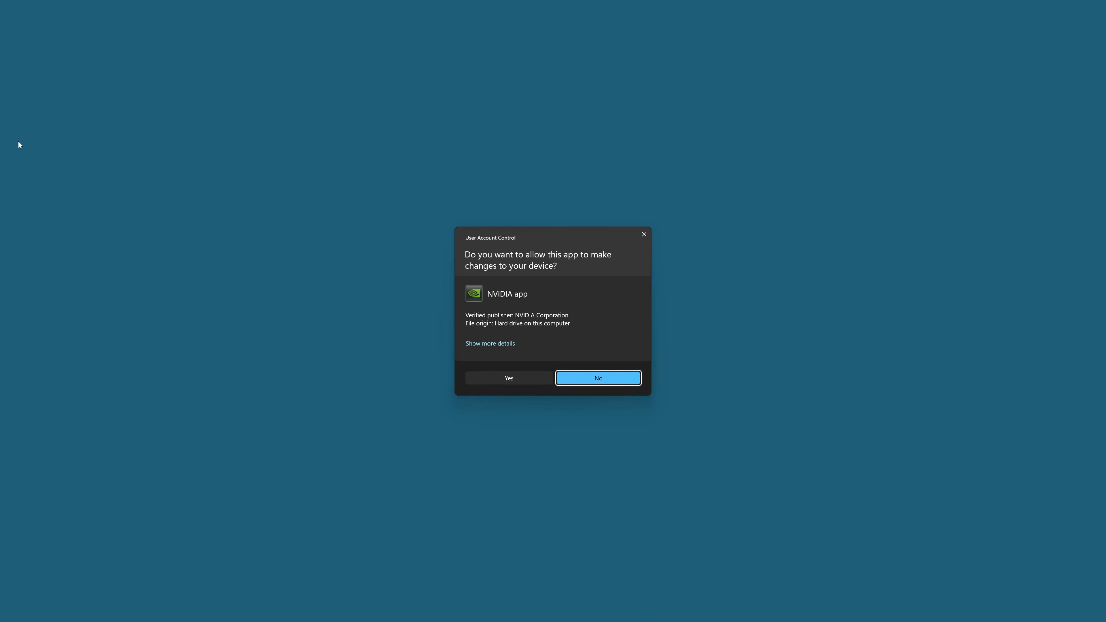
click(501, 376)
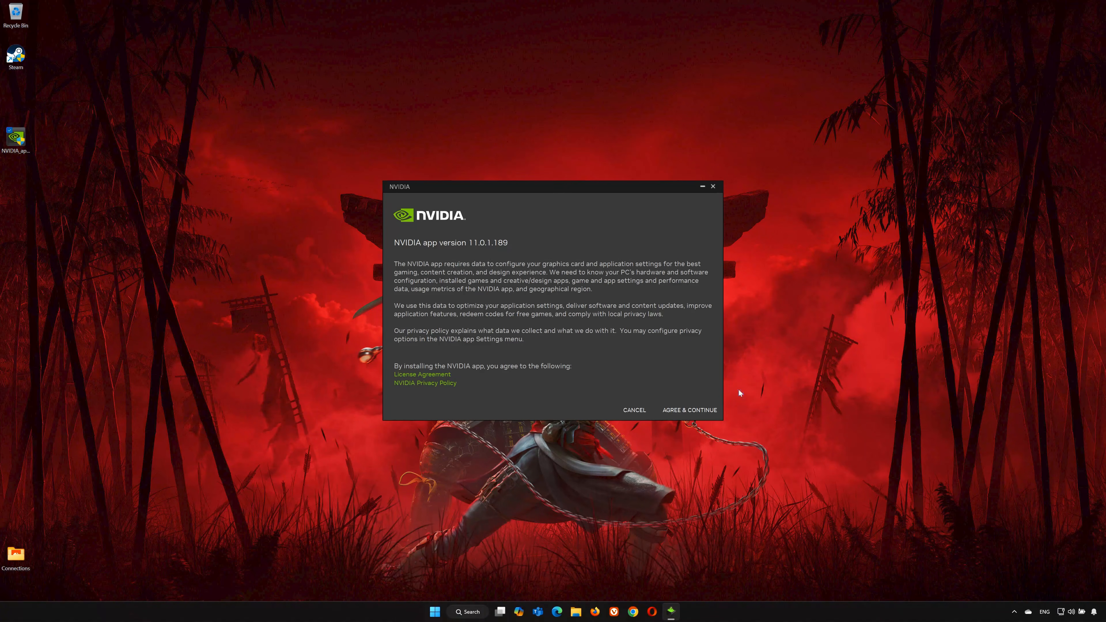
click(706, 404)
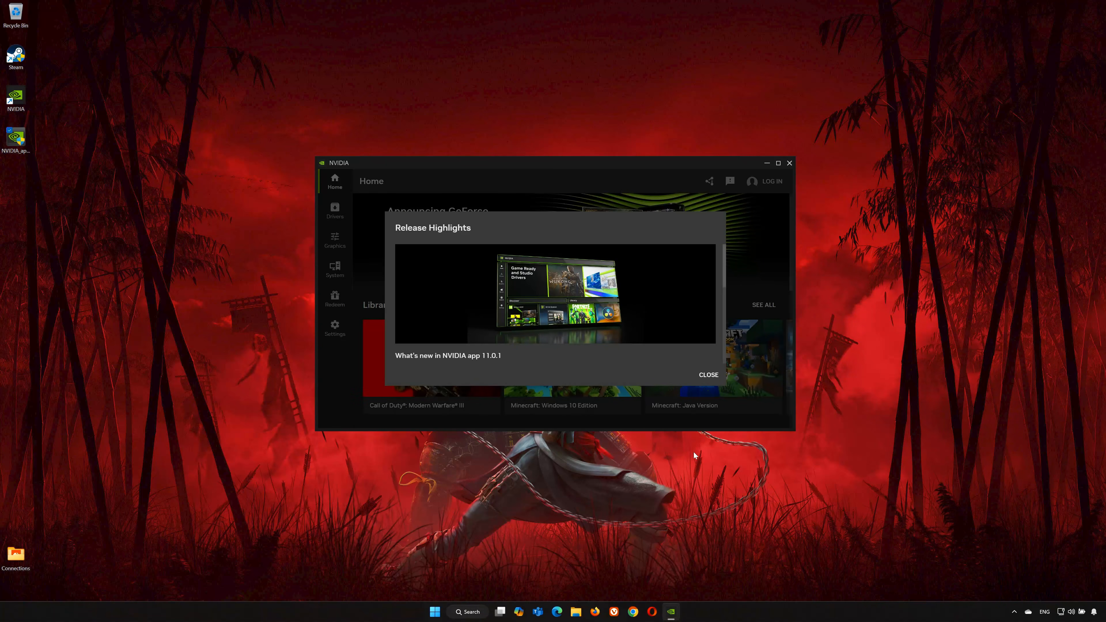
click(709, 374)
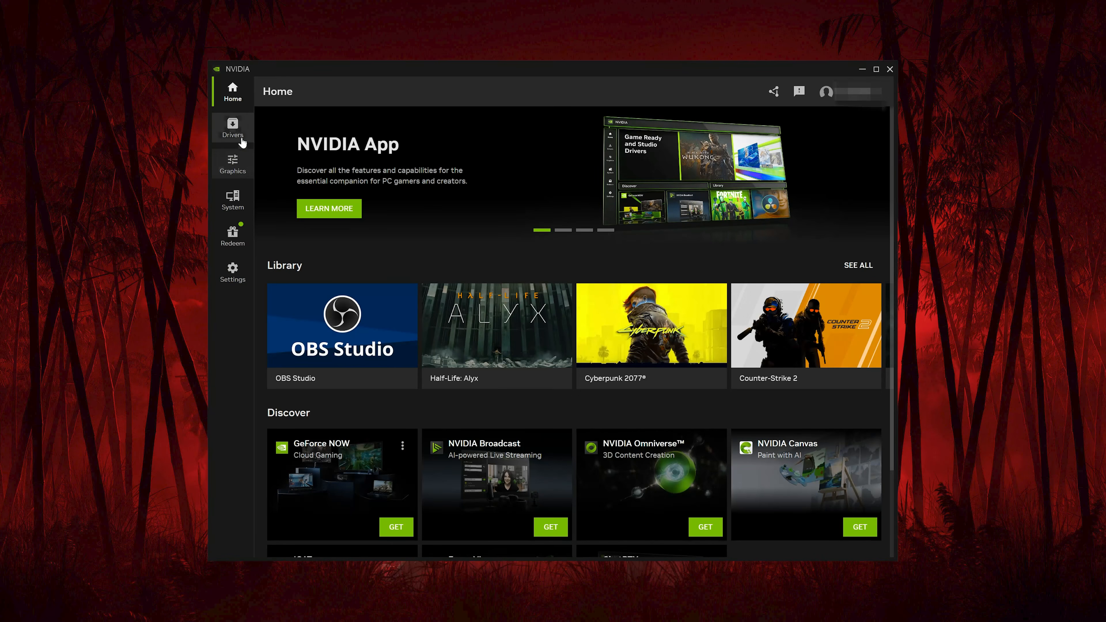
- Download GeForce Game Ready Driver 566.14, install it with the Express installation option, and close the NVIDIA App
click(245, 127)
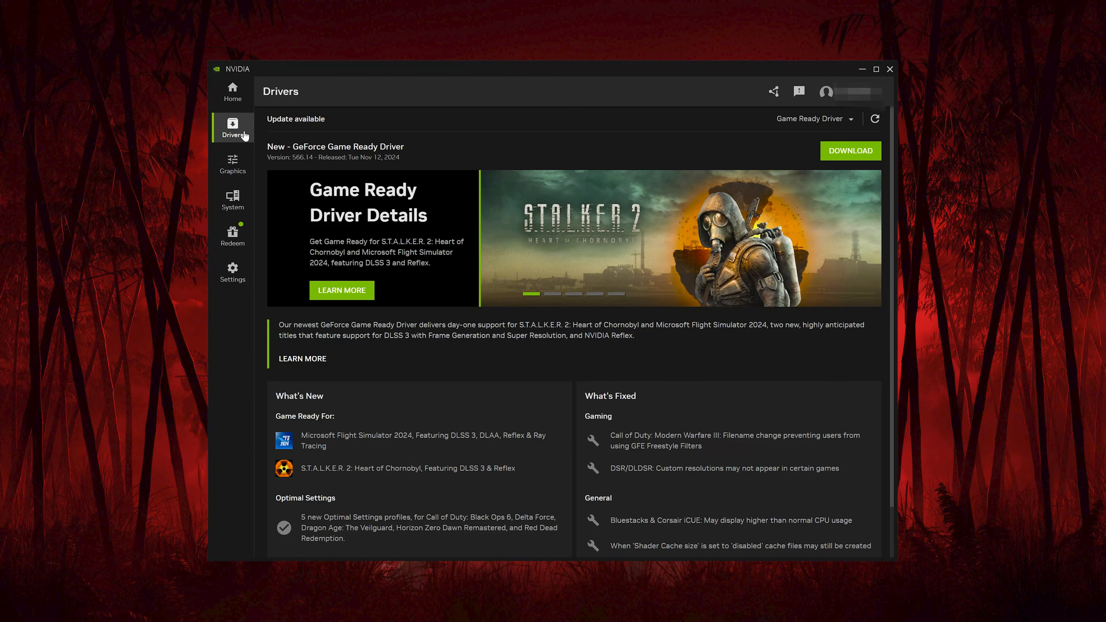
click(850, 150)
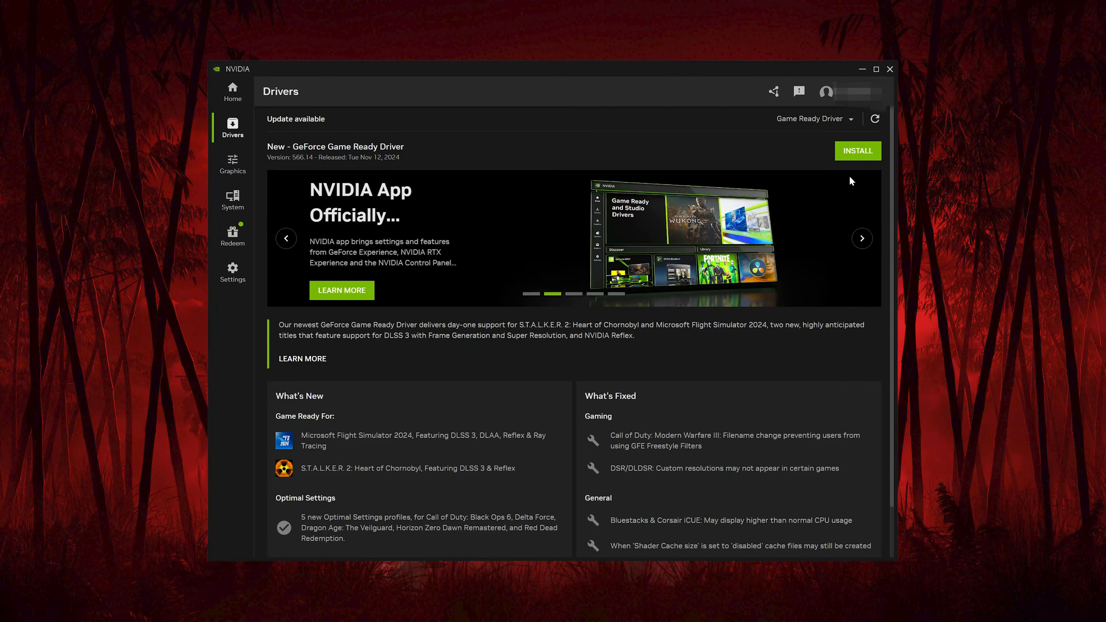
click(858, 150)
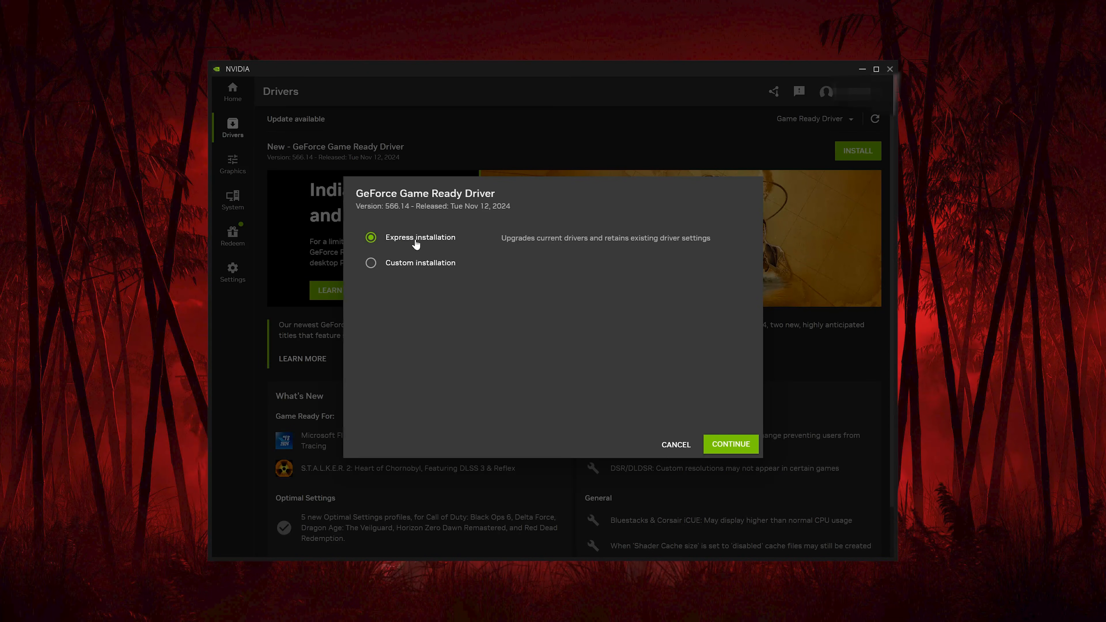
click(731, 444)
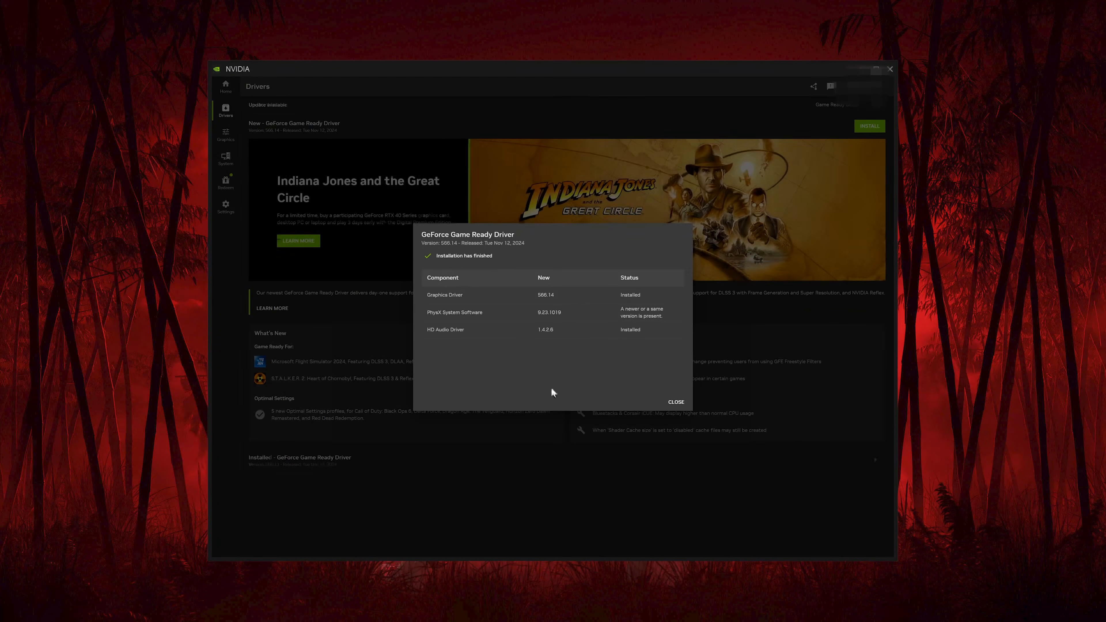
click(676, 403)
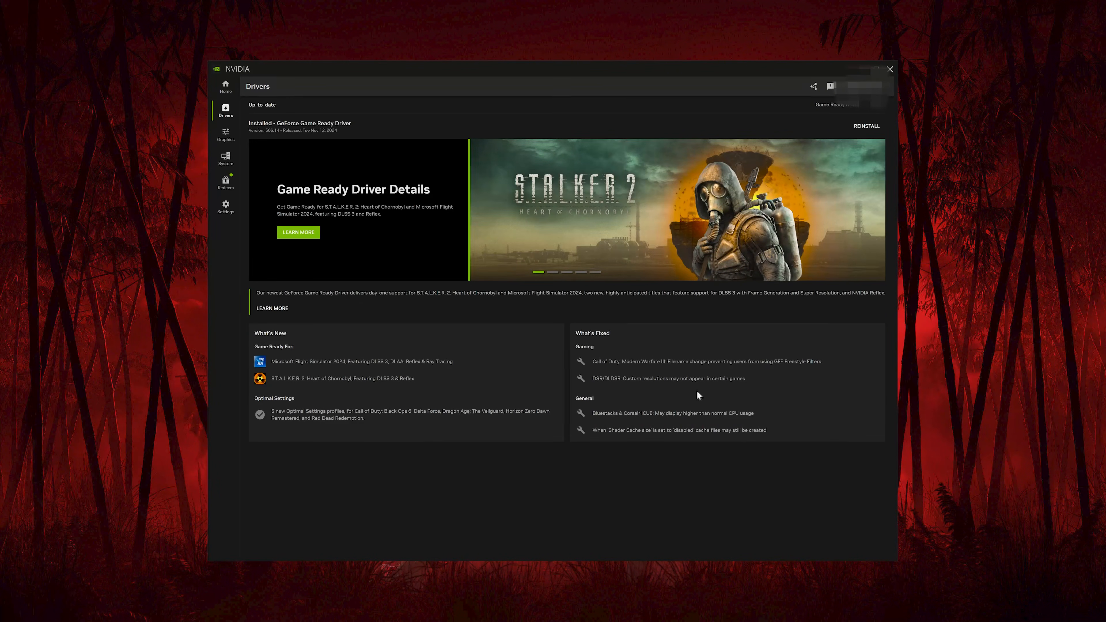
click(890, 68)
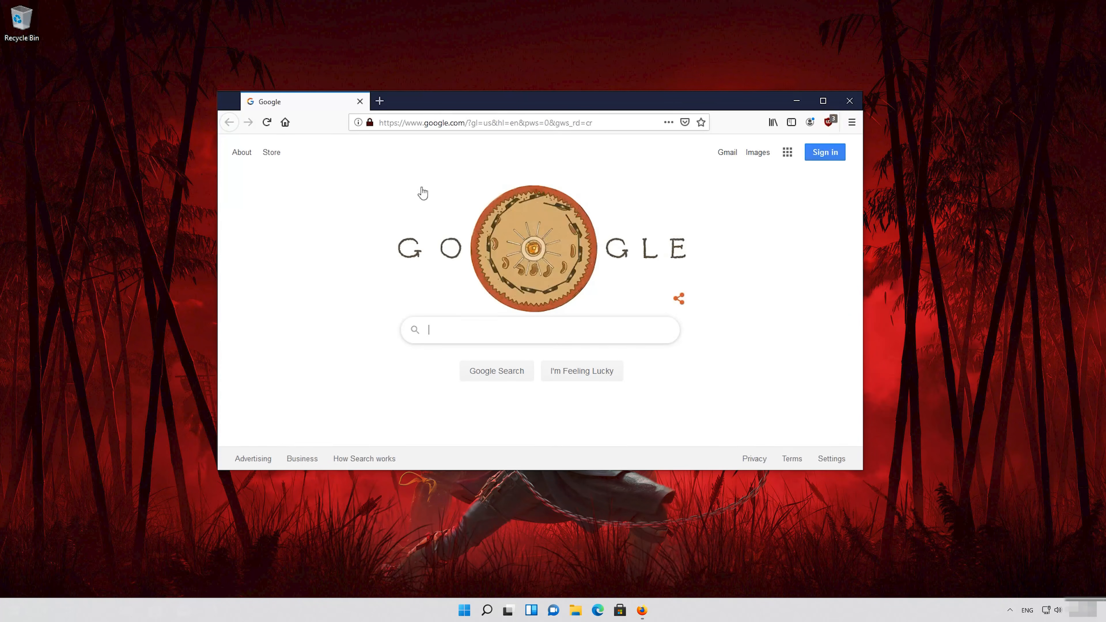
- Download dxsdk_aug2006.exe from microsoft.com/en-us/download/details.aspx?id=10368 in Firefox, save the file, and close the browser
right_click(475, 124)
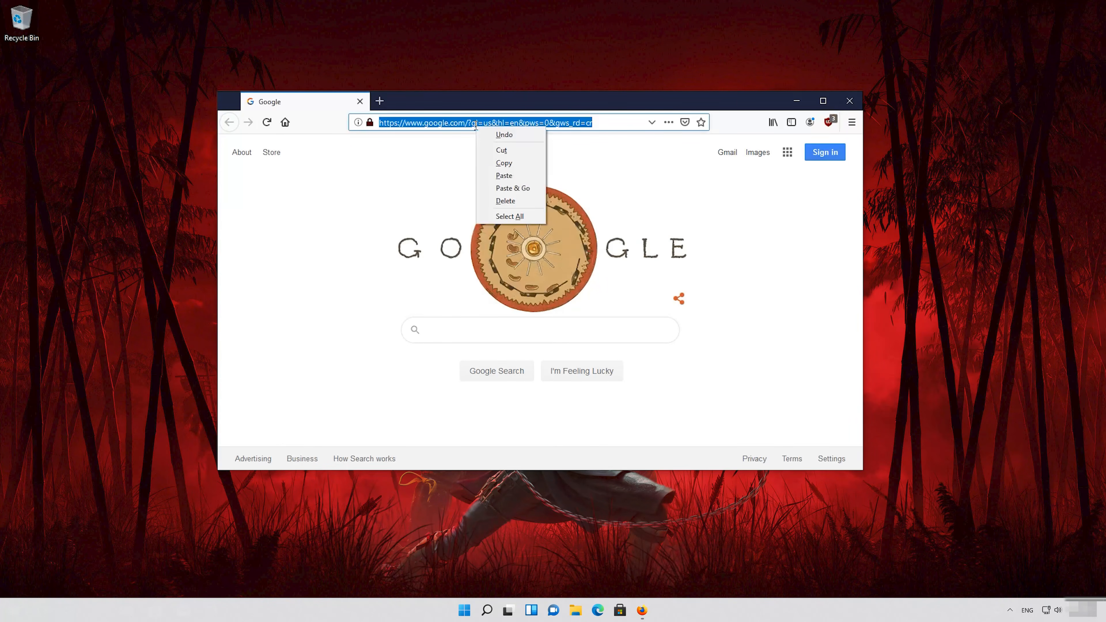
click(506, 188)
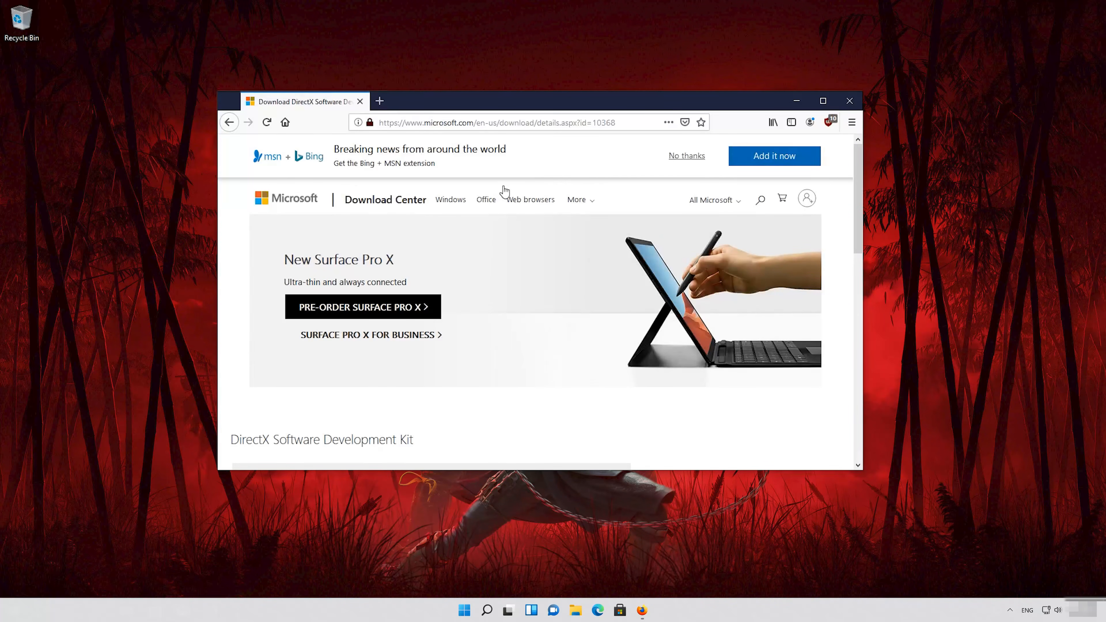
scroll(501, 210, down, 5)
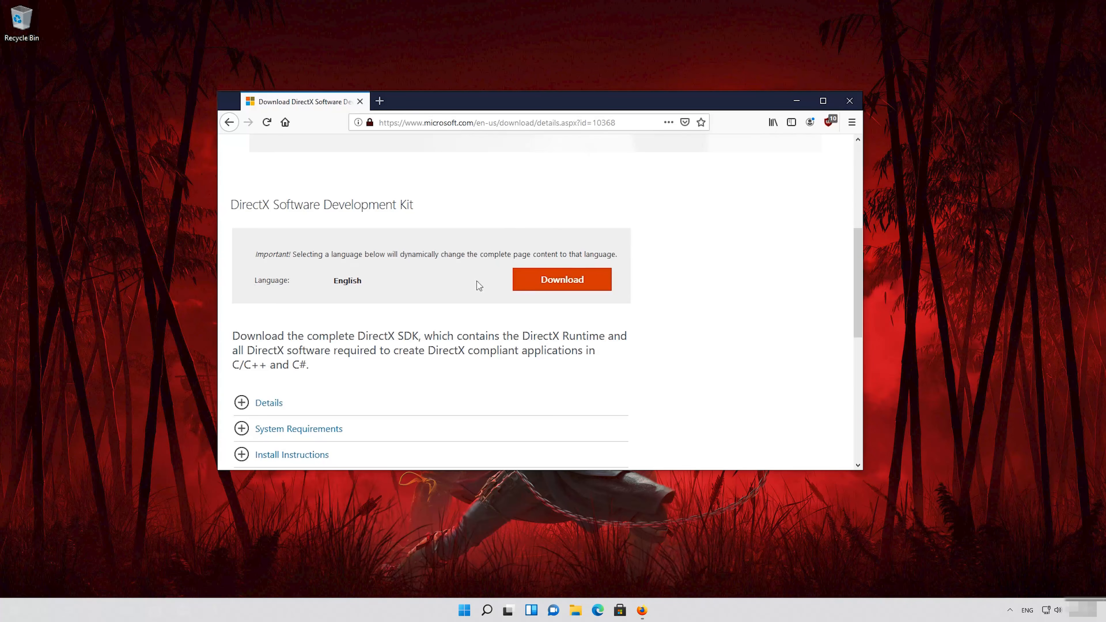
click(568, 289)
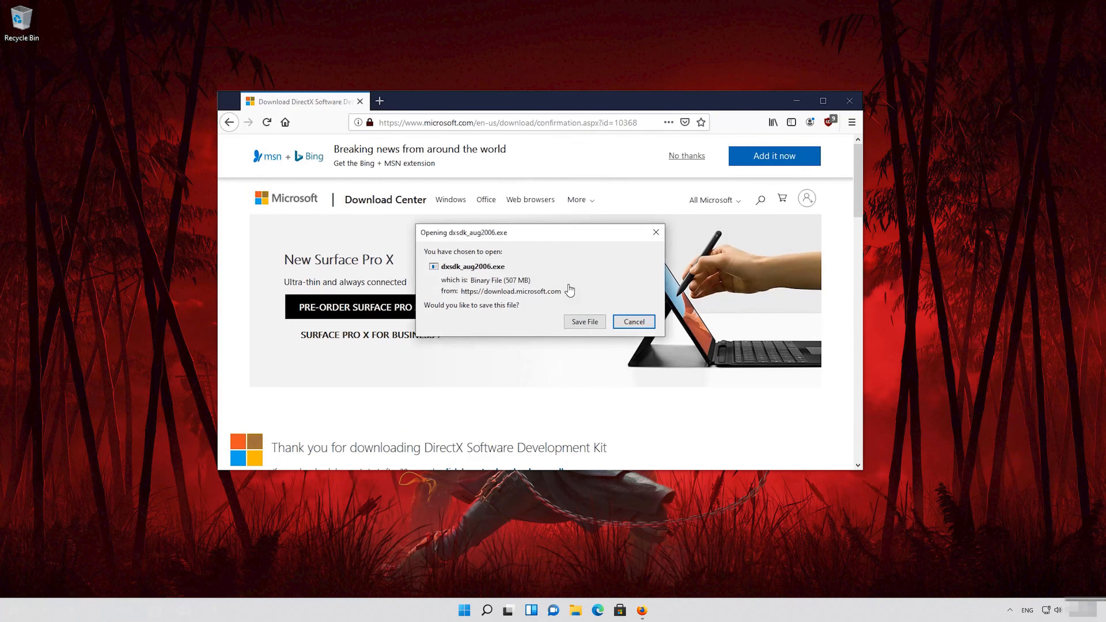
click(589, 326)
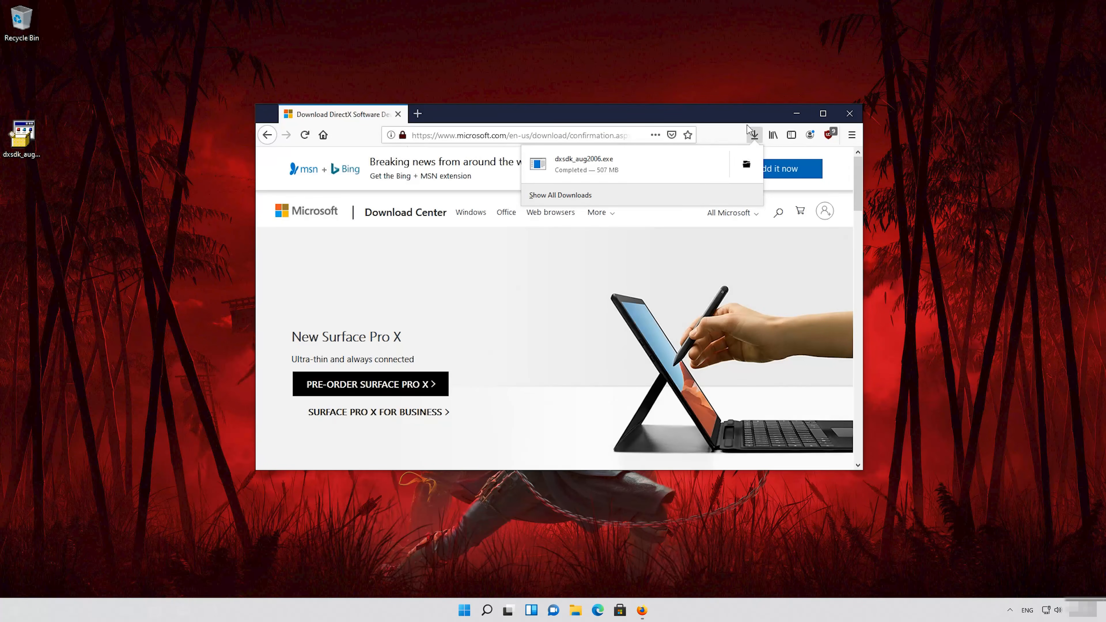
click(860, 119)
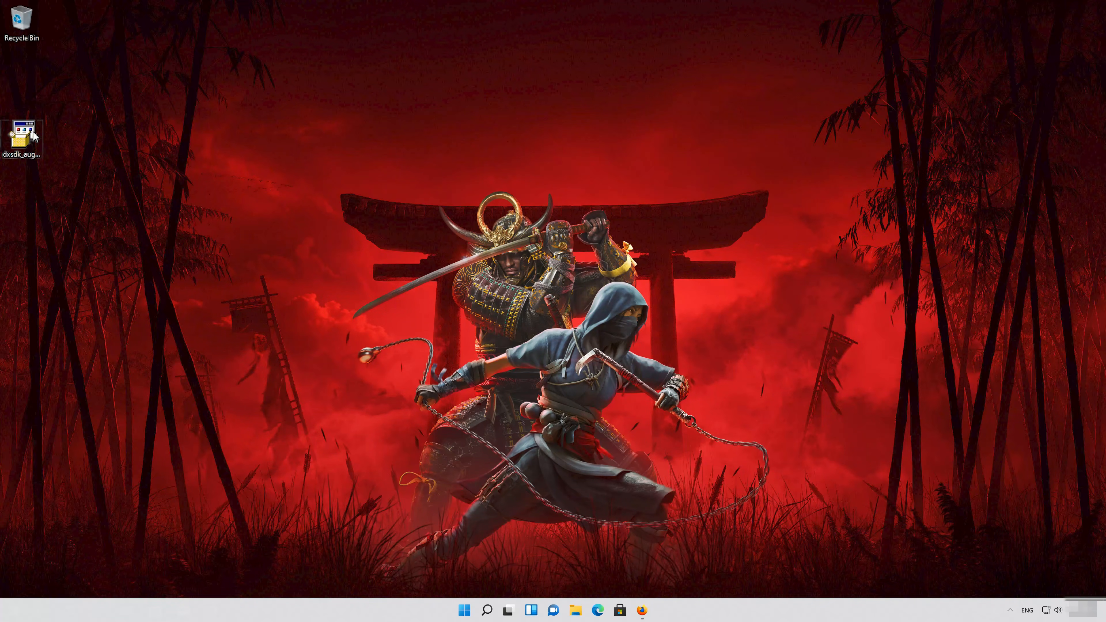
- Run the downloaded DirectX SDK package, accept its licence, unzip the files to the default temporary folder, and allow the setup to make changes
double_click(26, 146)
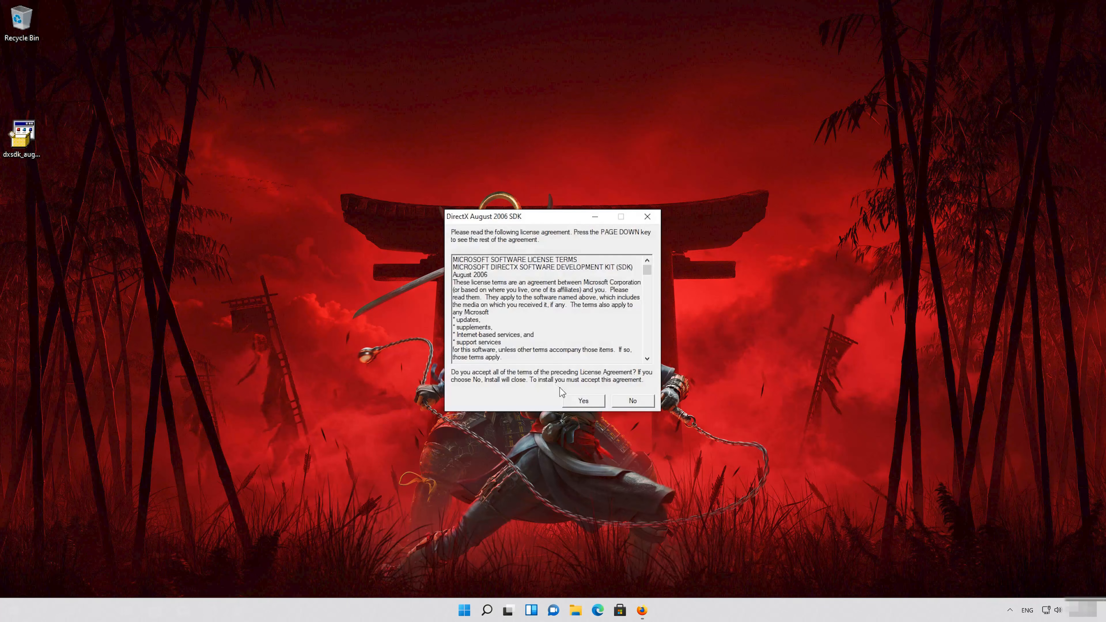
click(583, 401)
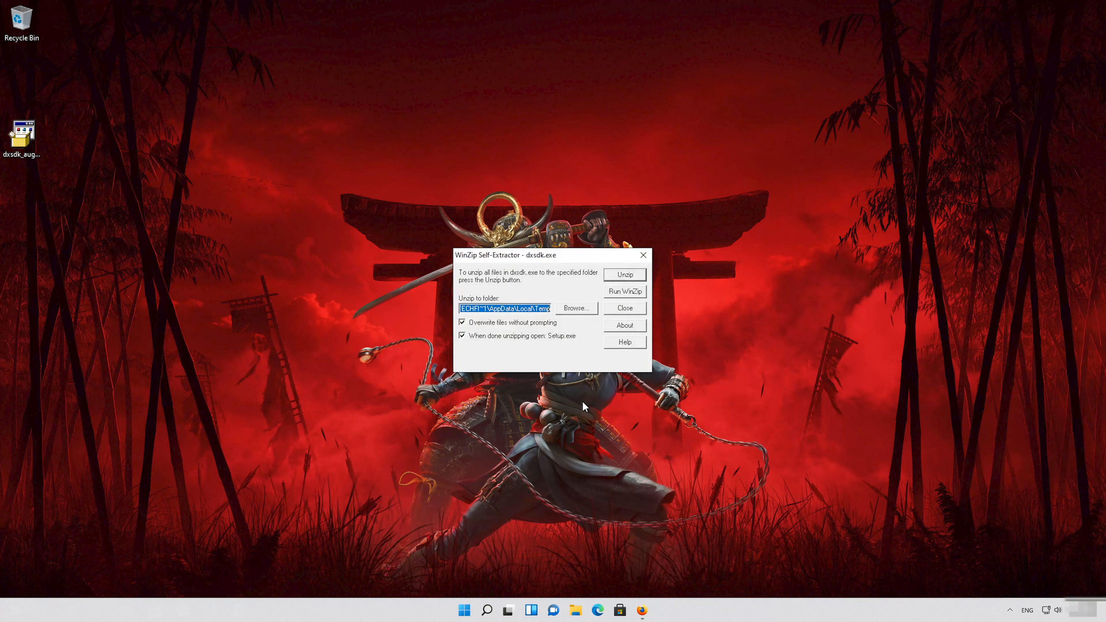
click(628, 278)
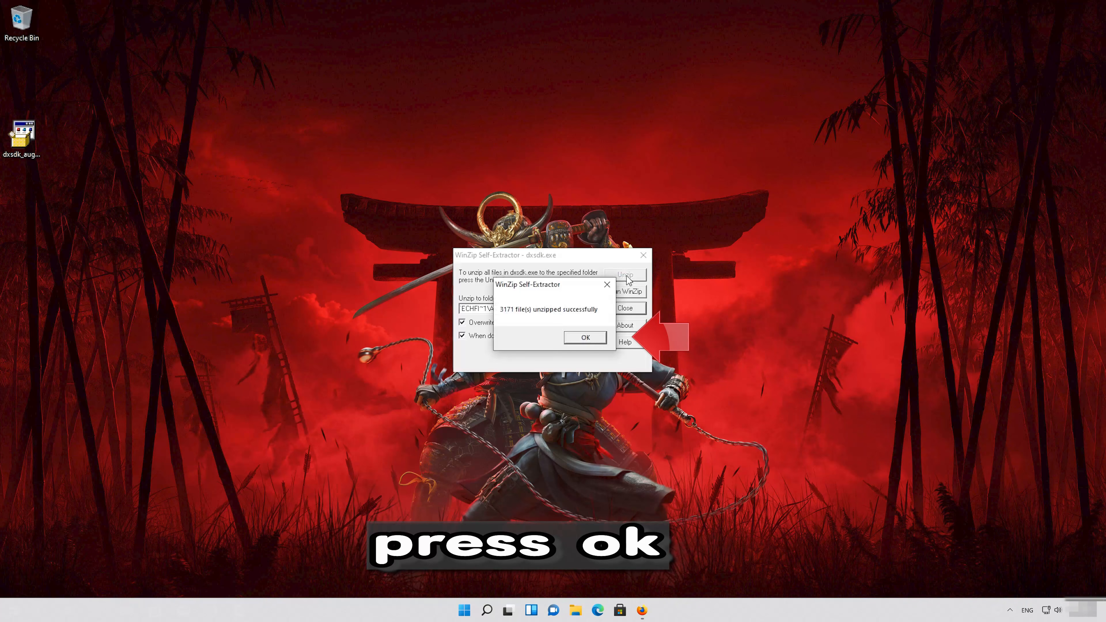
click(591, 342)
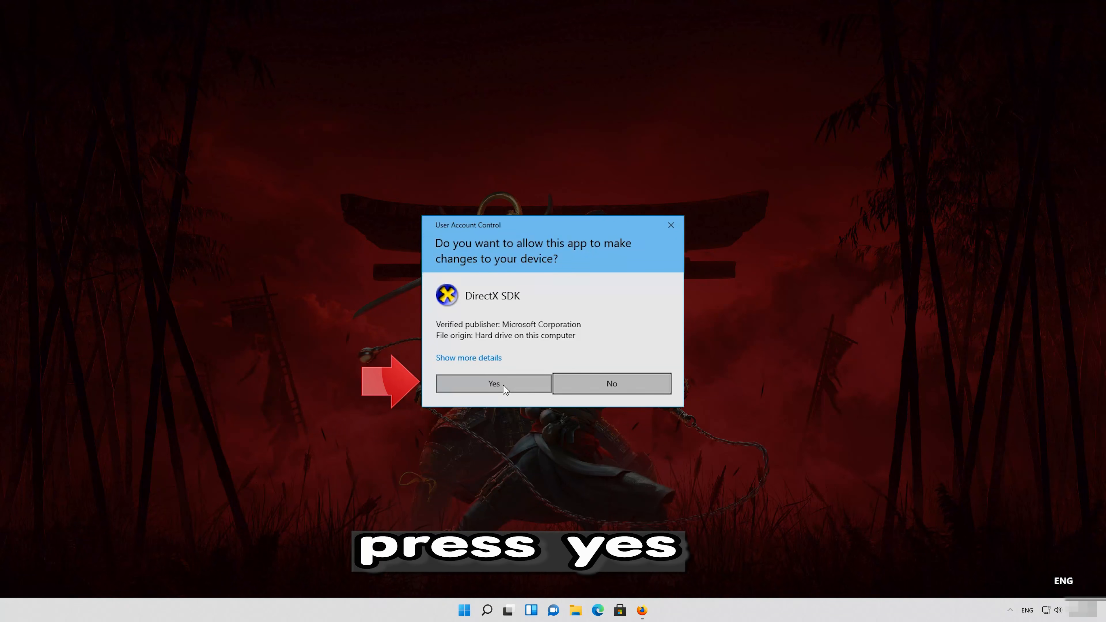
click(503, 385)
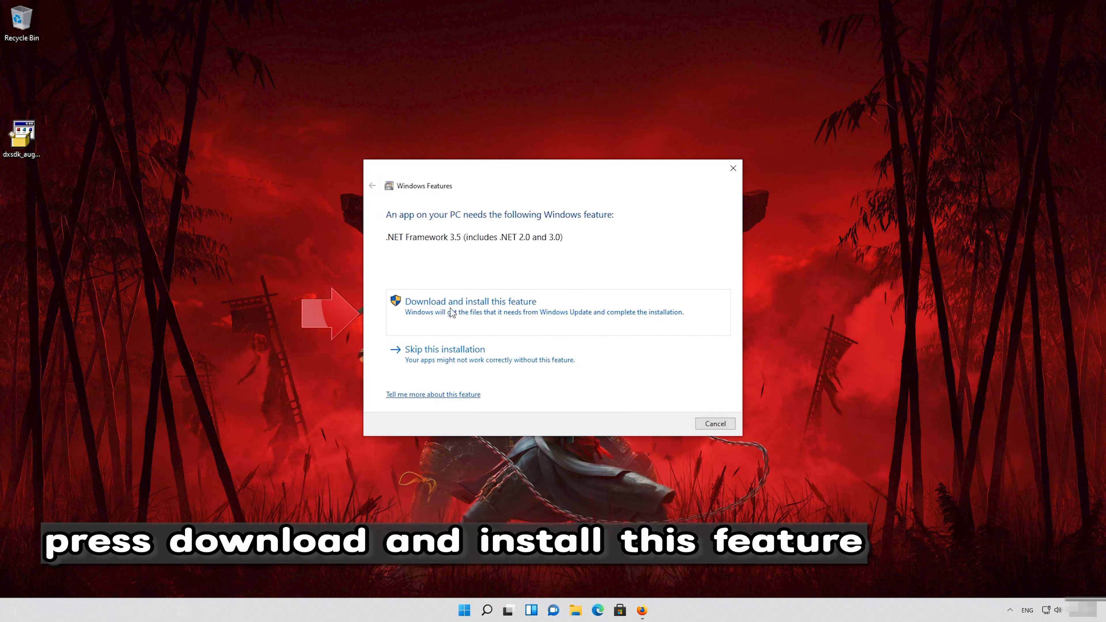
- Download and install the .NET Framework 3.5 feature, and start the .NET Framework 1.1 installation after agreeing to its licence
click(412, 317)
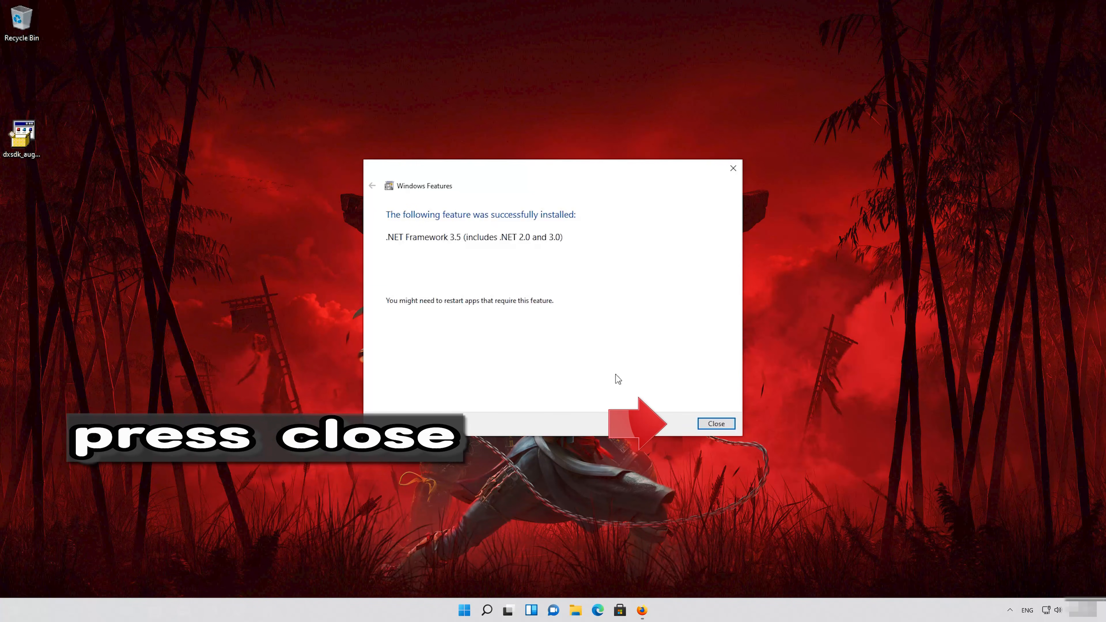
click(715, 423)
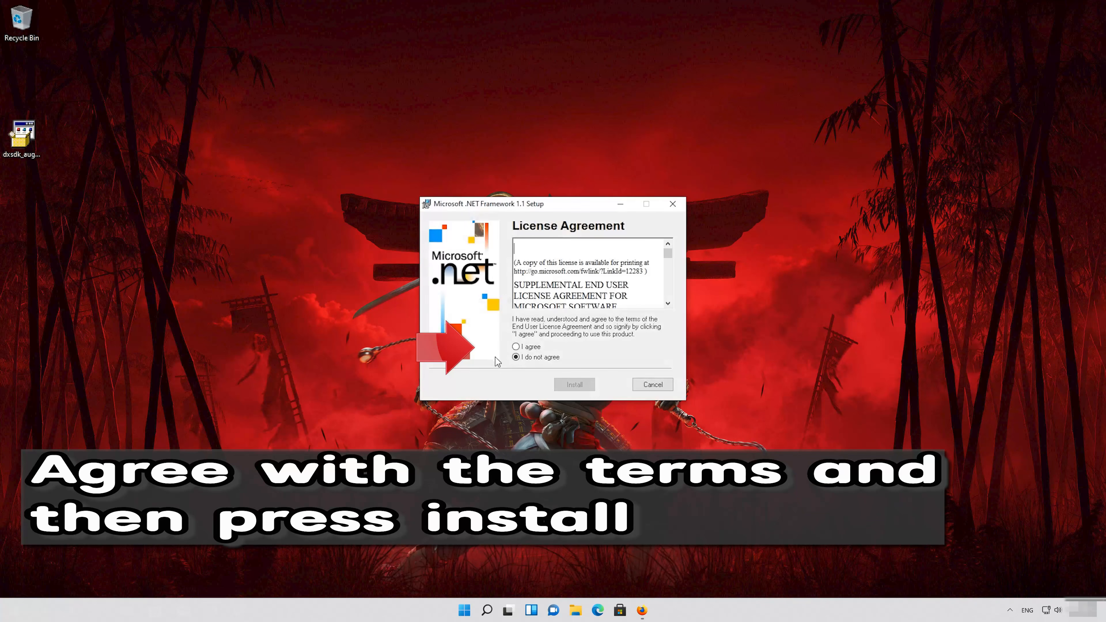
click(516, 346)
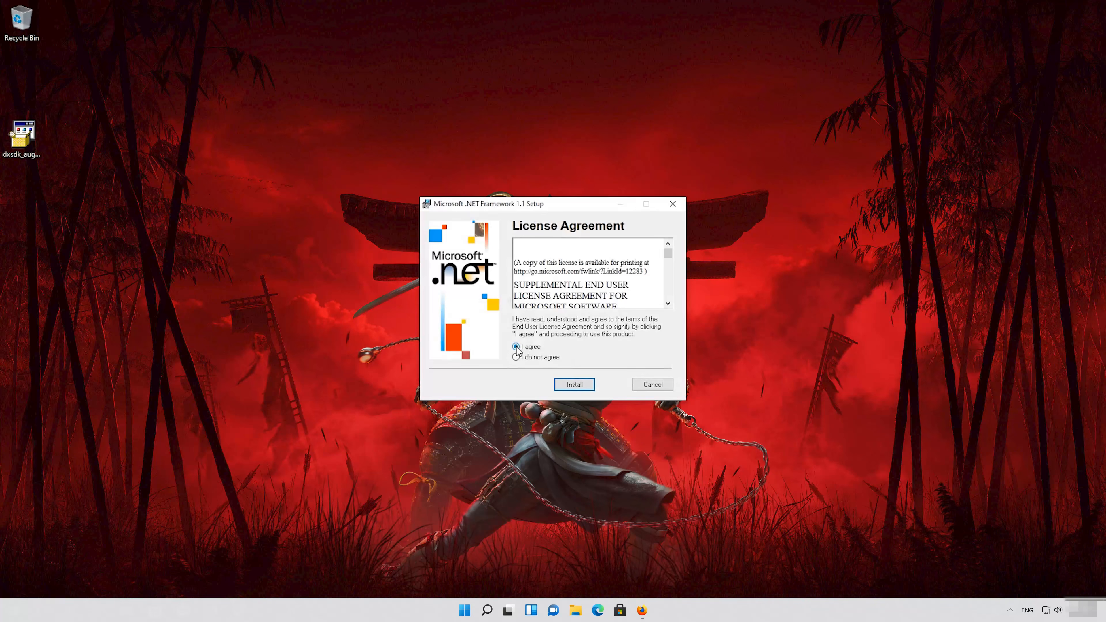
click(578, 389)
click(579, 386)
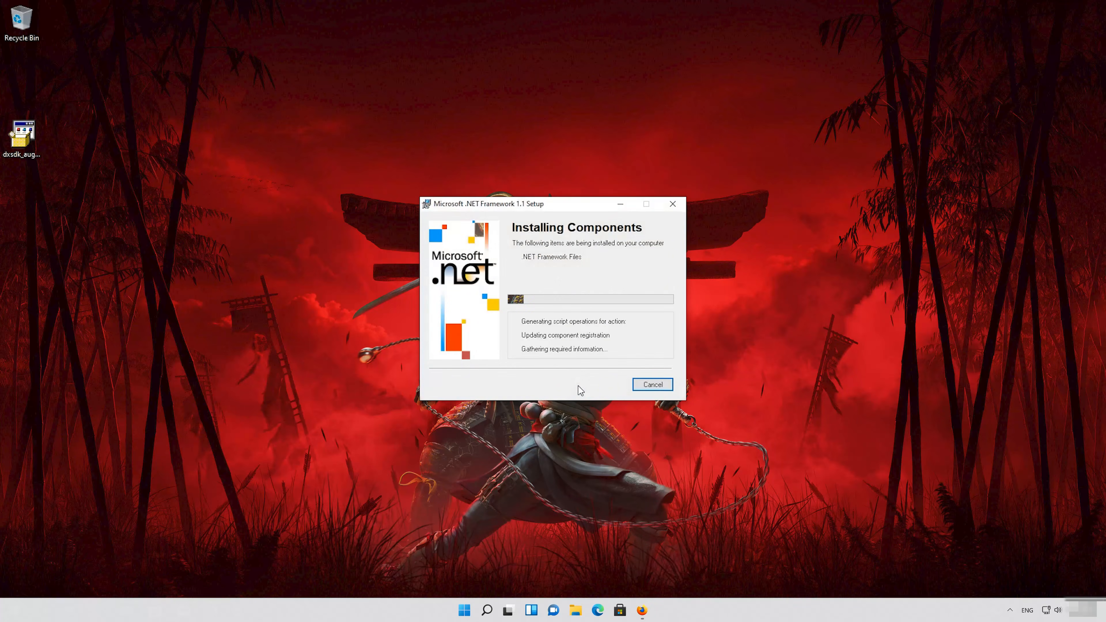